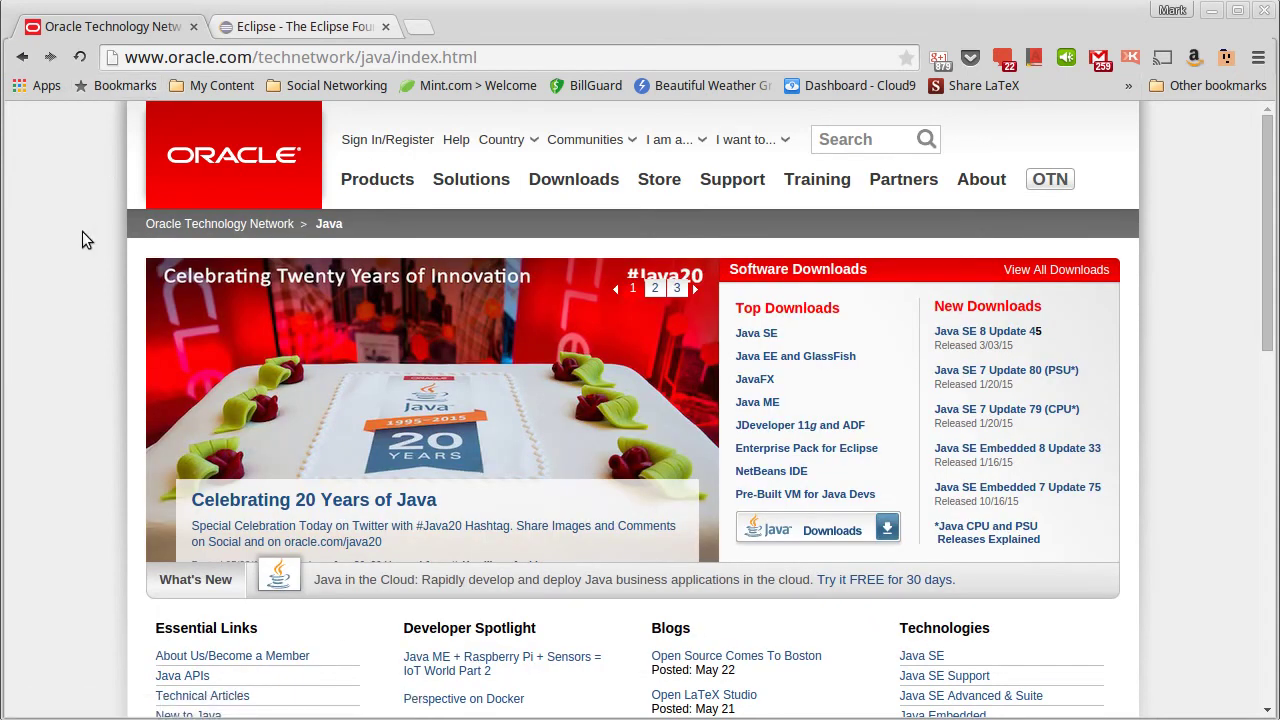
# Go to the Java developer site, then reload the suspended eclipse.org tab to show the Eclipse Foundation homepage
pyautogui.hotkey('ctrl', 'l')
pyautogui.write('java')
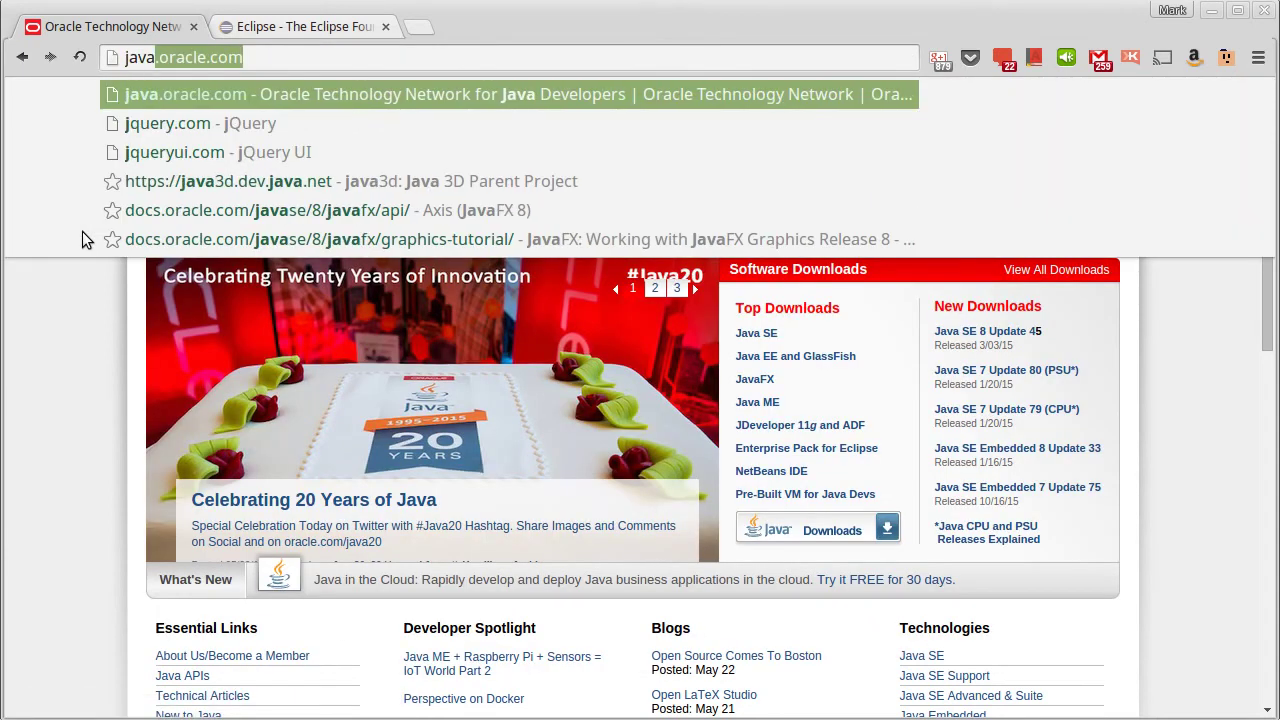
pyautogui.press('Return')
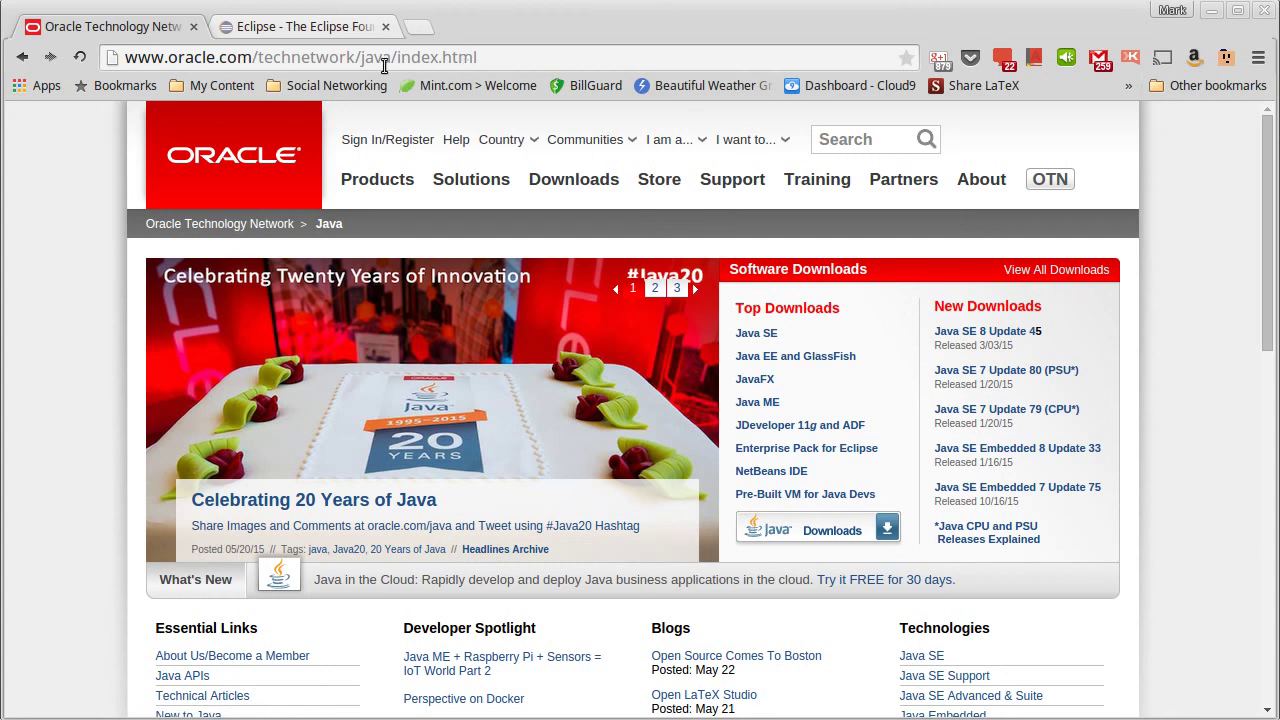
pyautogui.click(333, 27)
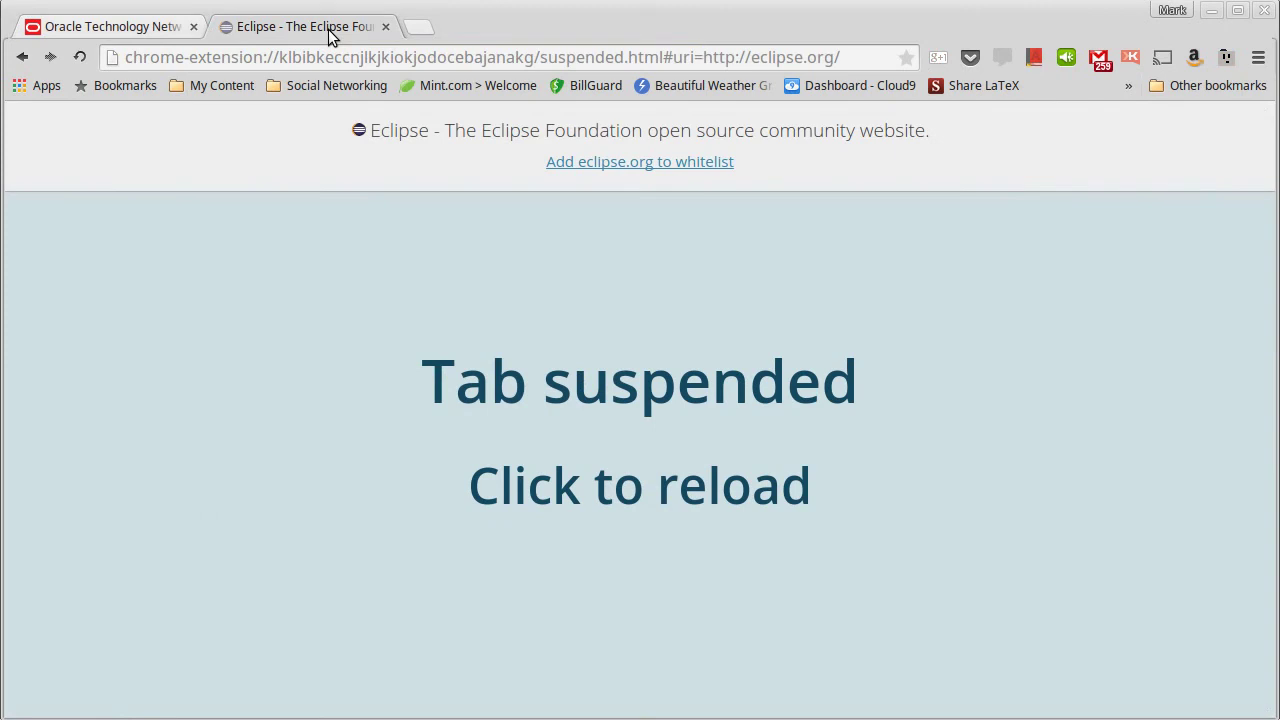
pyautogui.click(314, 232)
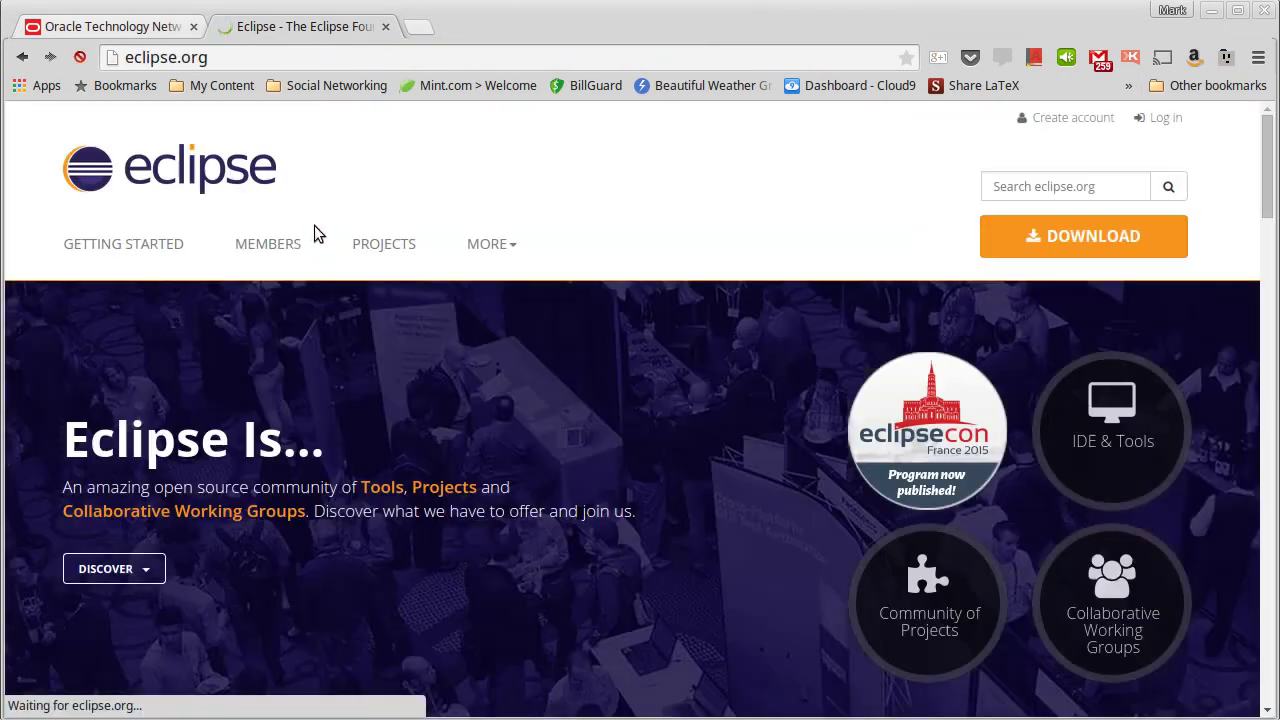
pyautogui.scroll(-1, 314, 232)
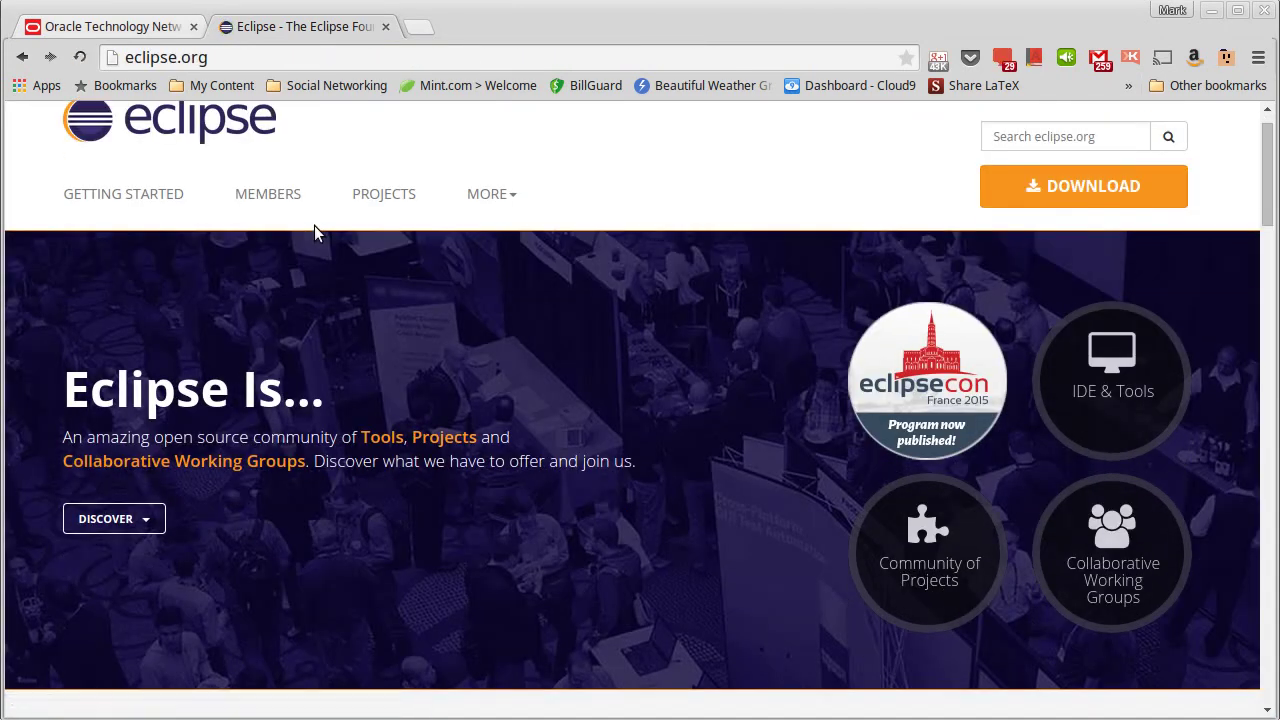